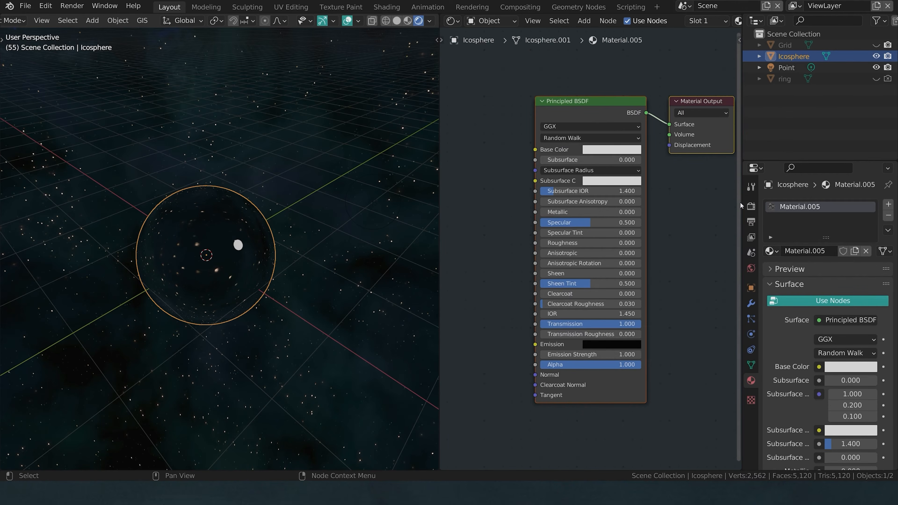
# Turn off Half Res Trace in the scene's Screen Space Reflections render settings
pyautogui.click(751, 205)
pyautogui.click(792, 298)
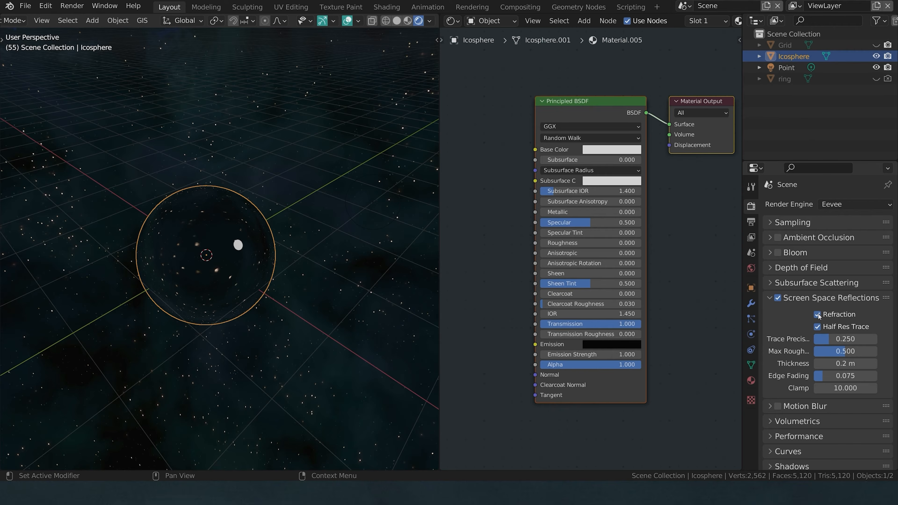
pyautogui.click(817, 327)
# Enable Screen Space Refraction in the settings of the icosphere's material
pyautogui.click(751, 380)
pyautogui.scroll(-7, 793, 371)
pyautogui.scroll(-12, 793, 372)
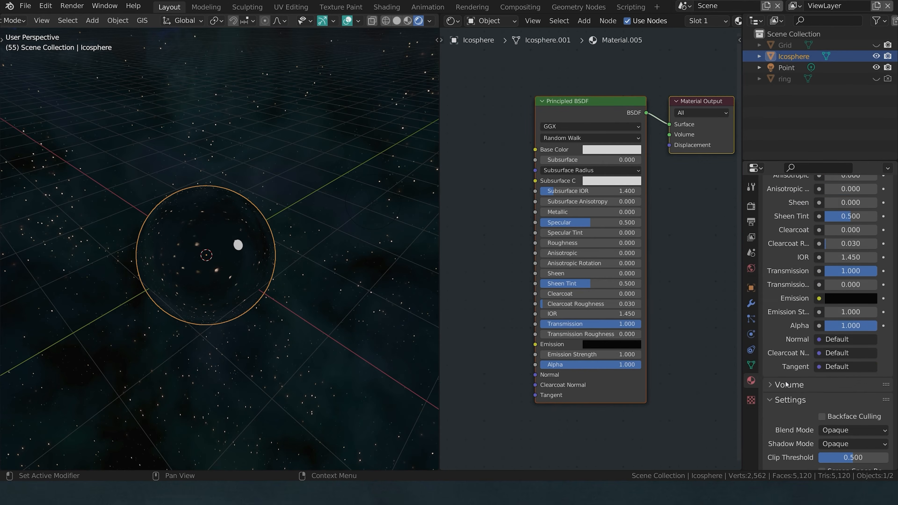
pyautogui.click(821, 373)
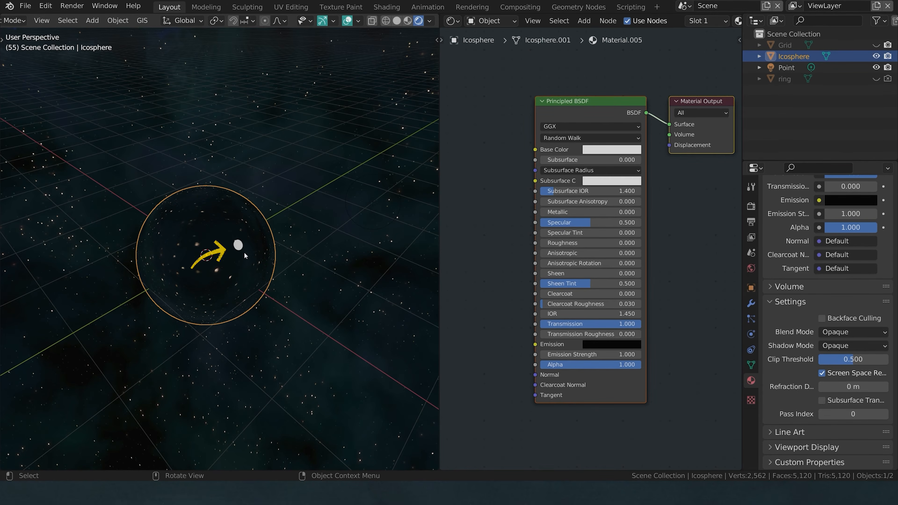
# Delete the Principled BSDF node from the icosphere's material
pyautogui.click(373, 206)
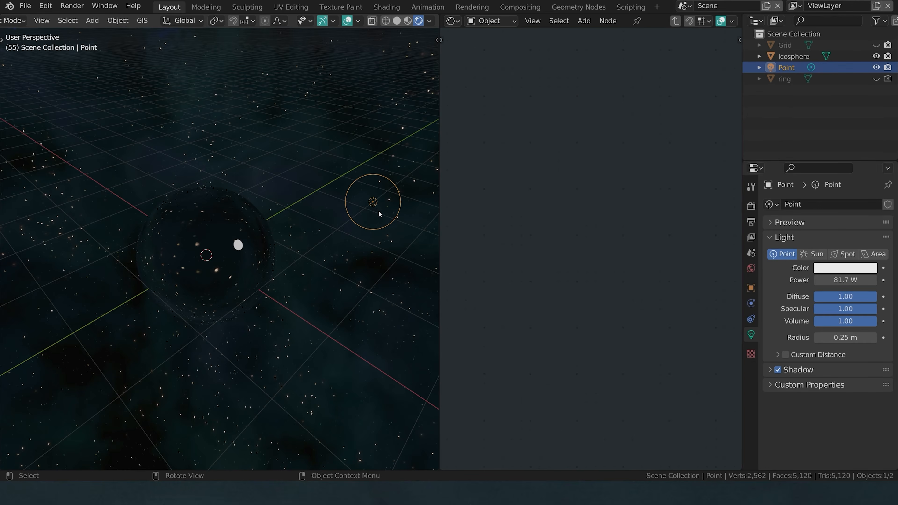
pyautogui.click(228, 283)
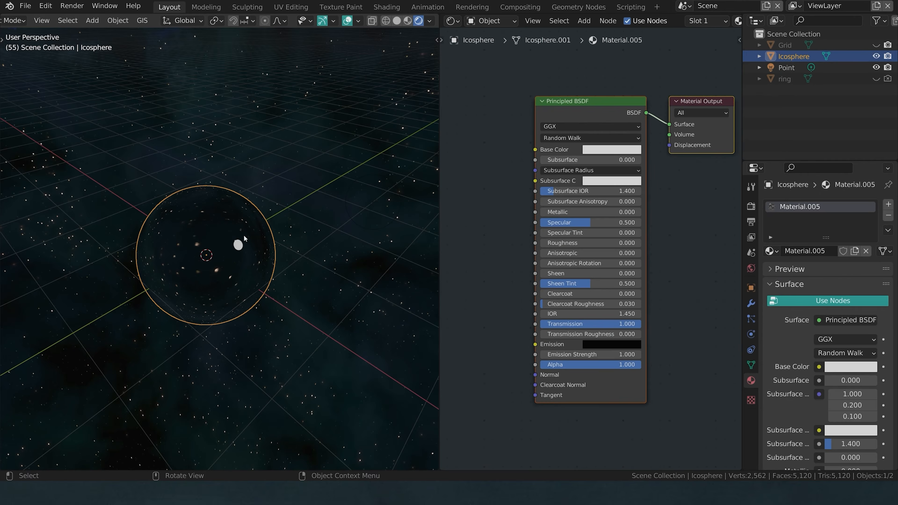
pyautogui.moveTo(603, 224)
pyautogui.mouseDown()
pyautogui.moveTo(540, 224)
pyautogui.moveTo(590, 222)
pyautogui.mouseUp()
pyautogui.click(494, 103)
pyautogui.click(600, 99)
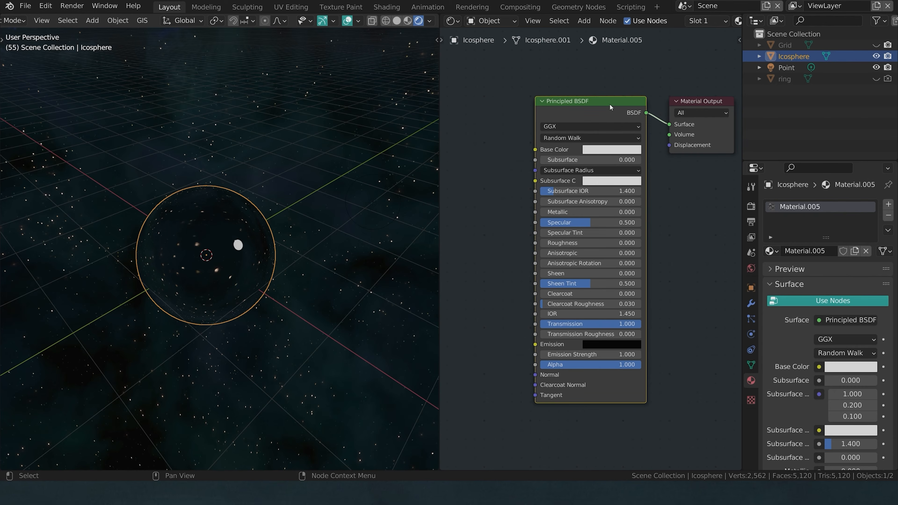
pyautogui.press('x')
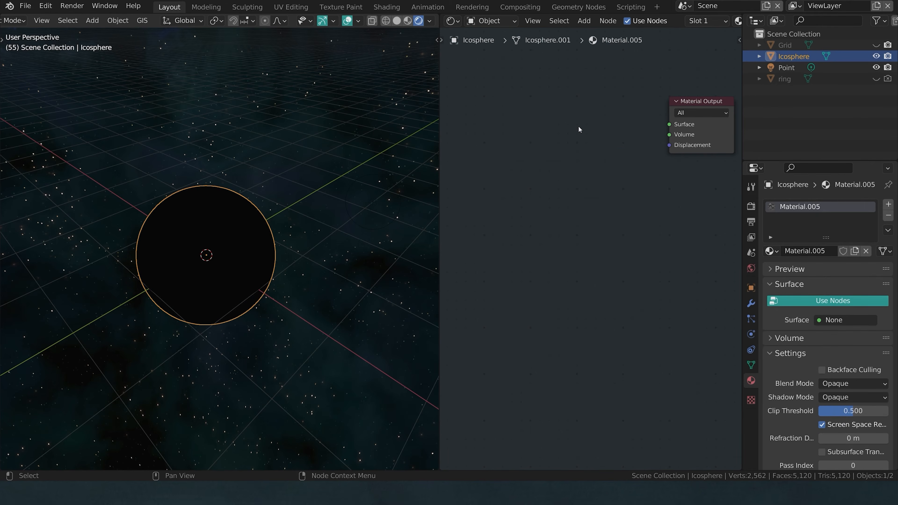
# Add a Refraction BSDF connected to the Material Output's Surface, and hide the viewport overlays
pyautogui.hotkey('shift', 'a')
pyautogui.moveTo(507, 120)
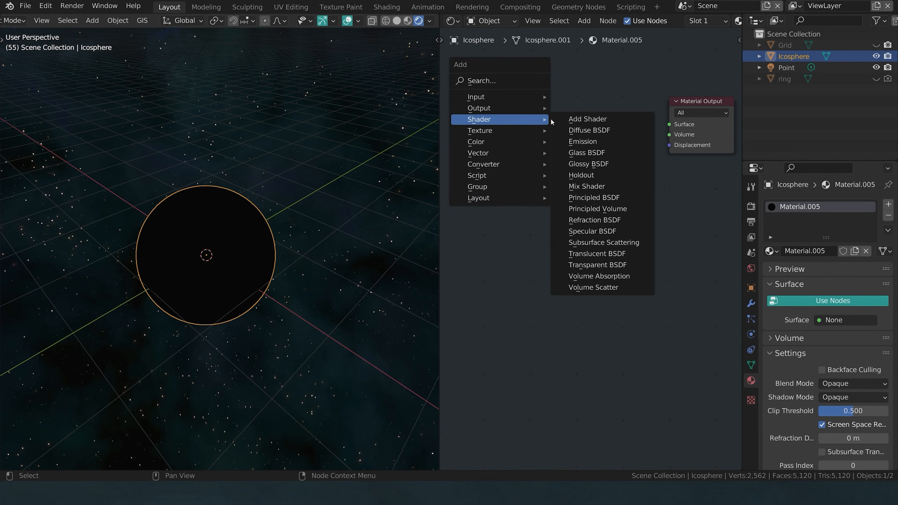
pyautogui.click(596, 223)
pyautogui.click(548, 112)
pyautogui.moveTo(619, 121); pyautogui.dragTo(669, 124)
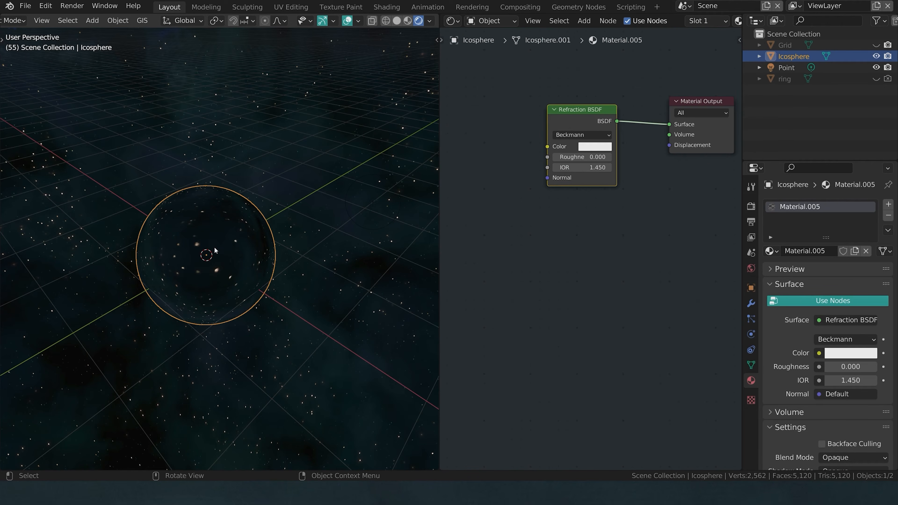
pyautogui.click(347, 21)
pyautogui.moveTo(331, 178); pyautogui.dragTo(269, 176, button='middle')
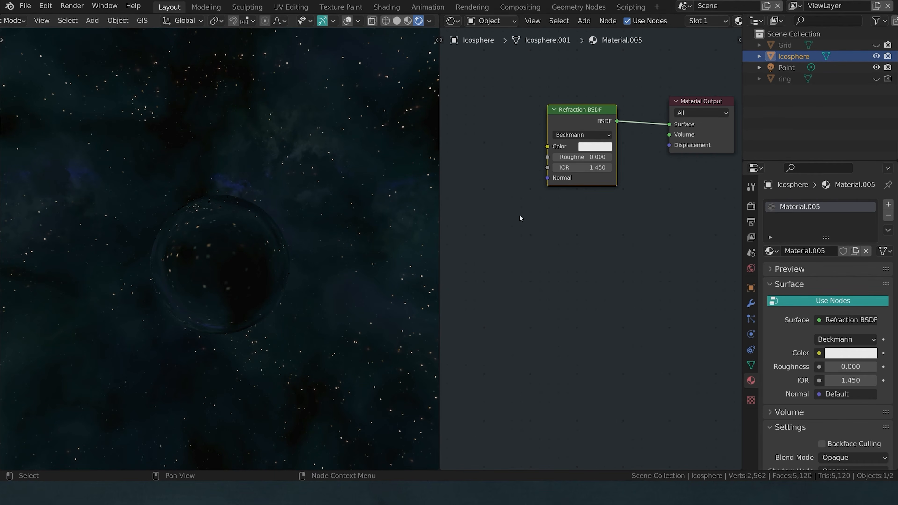
# Add a Layer Weight node beside the Refraction BSDF and preview its Facing output on the sphere
pyautogui.moveTo(519, 215); pyautogui.dragTo(583, 232, button='middle')
pyautogui.hotkey('shift', 'a')
pyautogui.click(484, 114)
pyautogui.write('lay')
pyautogui.press('Return')
pyautogui.click(501, 103)
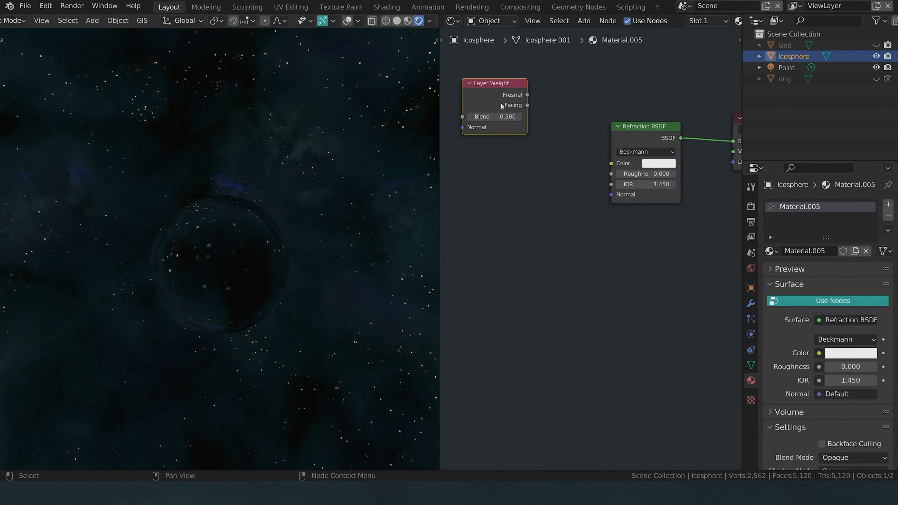
pyautogui.keyDown('ctrl'); pyautogui.keyDown('shift'); pyautogui.click(488, 97); pyautogui.keyUp('shift'); pyautogui.keyUp('ctrl')
pyautogui.keyDown('ctrl'); pyautogui.keyDown('shift'); pyautogui.click(491, 98); pyautogui.keyUp('shift'); pyautogui.keyUp('ctrl')
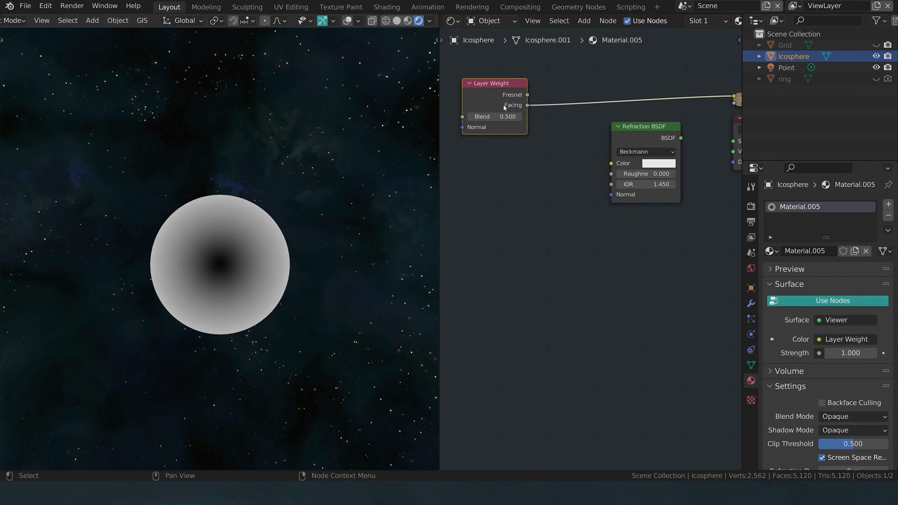
# Connect Layer Weight's Facing output to the Refraction BSDF's IOR and send the Refraction BSDF back to the Material Output
pyautogui.moveTo(527, 105); pyautogui.dragTo(611, 185)
pyautogui.moveTo(678, 141); pyautogui.dragTo(641, 172, button='middle')
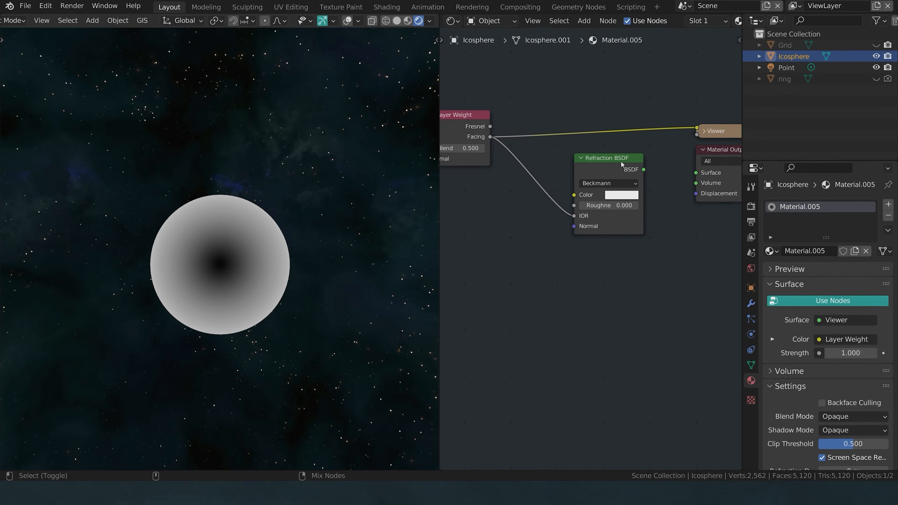
pyautogui.keyDown('ctrl'); pyautogui.keyDown('shift'); pyautogui.click(621, 160); pyautogui.keyUp('shift'); pyautogui.keyUp('ctrl')
pyautogui.moveTo(476, 119); pyautogui.dragTo(515, 189)
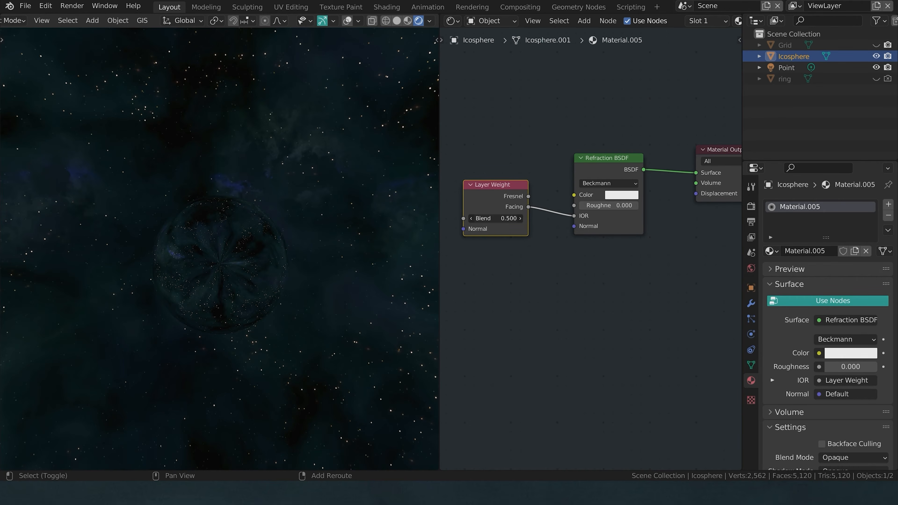
# Set the Layer Weight node's Blend to 0.96
pyautogui.moveTo(496, 218); pyautogui.dragTo(527, 219)
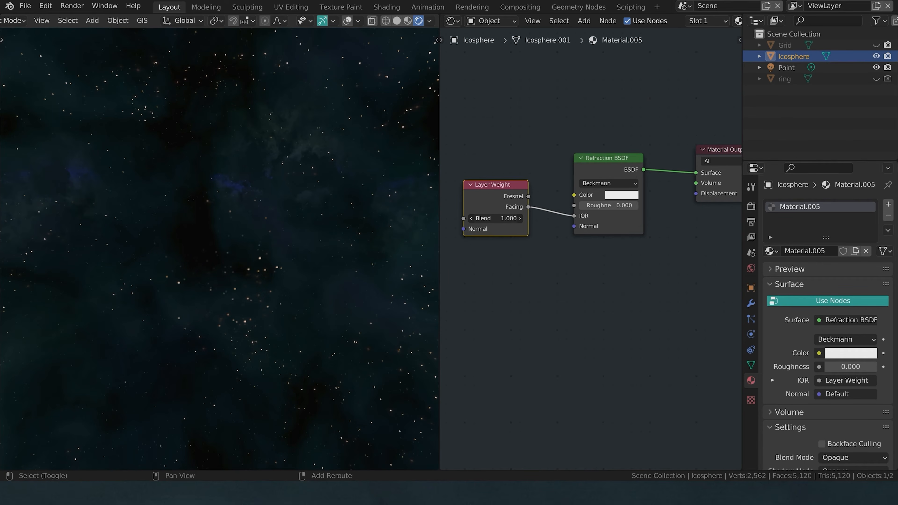
pyautogui.click(495, 219)
pyautogui.write('0.96')
pyautogui.press('Return')
# Unhide the Grid object and check the sphere's refraction distortion against it
pyautogui.moveTo(231, 249); pyautogui.dragTo(155, 253, button='middle')
pyautogui.click(876, 45)
pyautogui.moveTo(227, 317); pyautogui.dragTo(270, 347, button='middle')
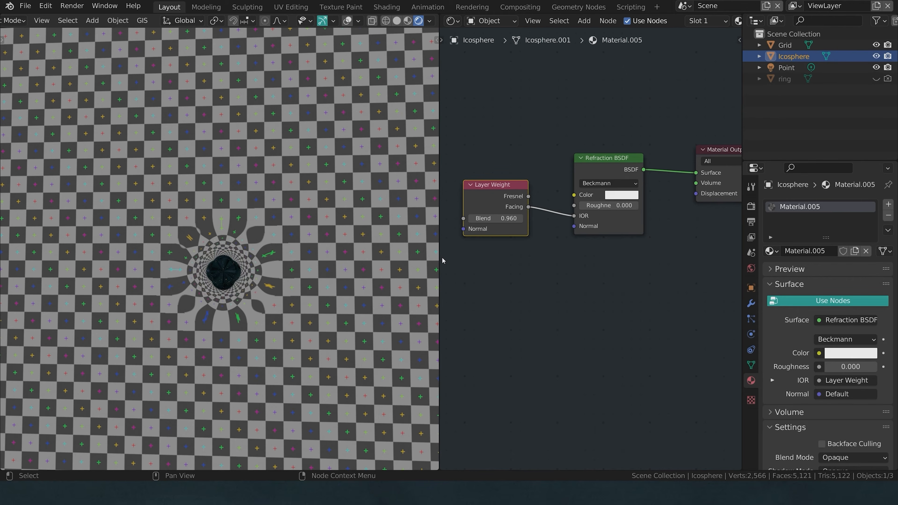
# Add a ColorRamp node below the Refraction BSDF and feed its Fac from Layer Weight's Facing output
pyautogui.scroll(-2, 601, 297)
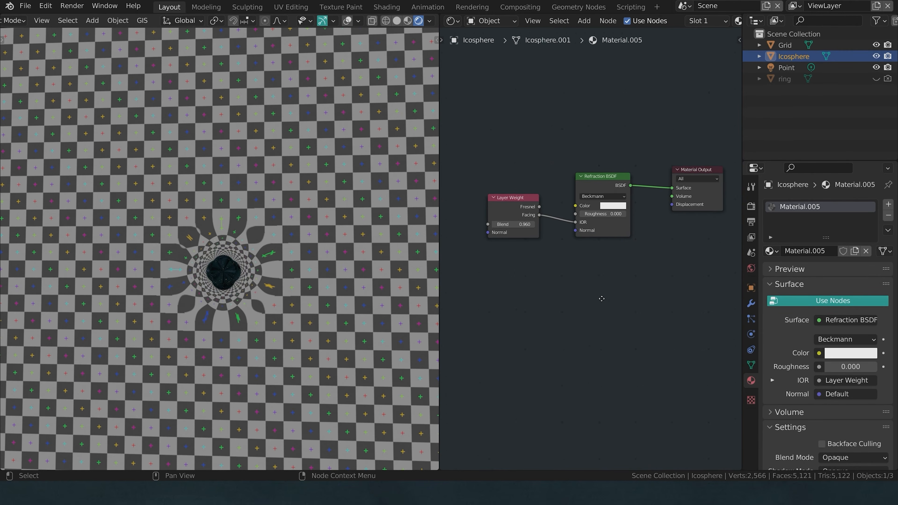
pyautogui.hotkey('shift', 'a')
pyautogui.moveTo(583, 379)
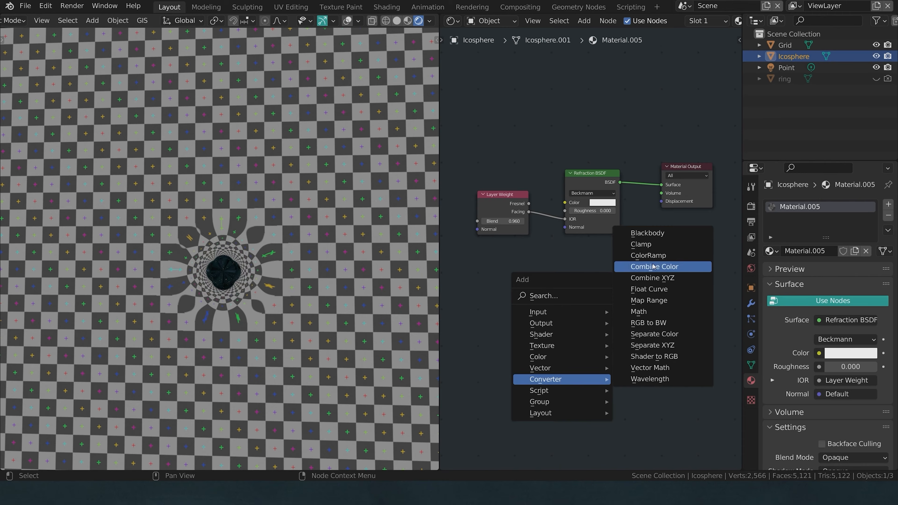
pyautogui.click(637, 263)
pyautogui.click(563, 250)
pyautogui.moveTo(528, 212); pyautogui.dragTo(563, 319)
# Preview the ColorRamp on the sphere, move its black stop to position 0.575, and return to the Refraction BSDF output
pyautogui.keyDown('ctrl'); pyautogui.keyDown('shift'); pyautogui.click(613, 252); pyautogui.keyUp('shift'); pyautogui.keyUp('ctrl')
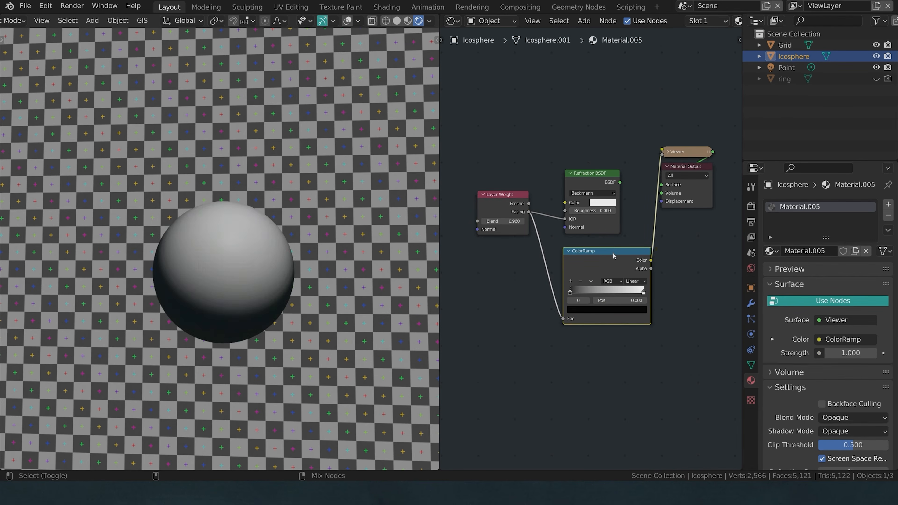
pyautogui.scroll(1, 566, 293)
pyautogui.moveTo(567, 294); pyautogui.dragTo(620, 298)
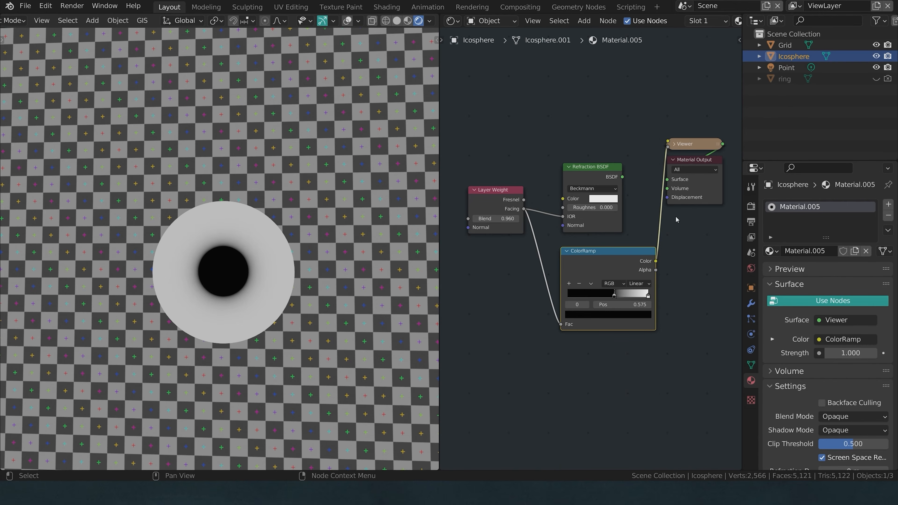
pyautogui.keyDown('ctrl'); pyautogui.keyDown('shift'); pyautogui.click(594, 165); pyautogui.keyUp('shift'); pyautogui.keyUp('ctrl')
# Insert a Mix Shader before the Material Output, with the ColorRamp color driving Fac and the Refraction BSDF in the second Shader input
pyautogui.moveTo(632, 163); pyautogui.dragTo(564, 163, button='middle')
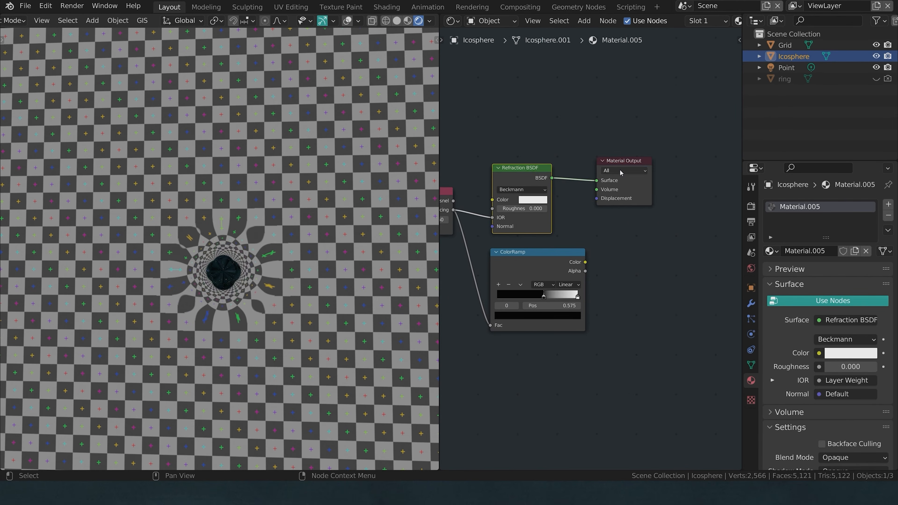
pyautogui.moveTo(614, 167); pyautogui.dragTo(711, 167)
pyautogui.hotkey('shift', 'a')
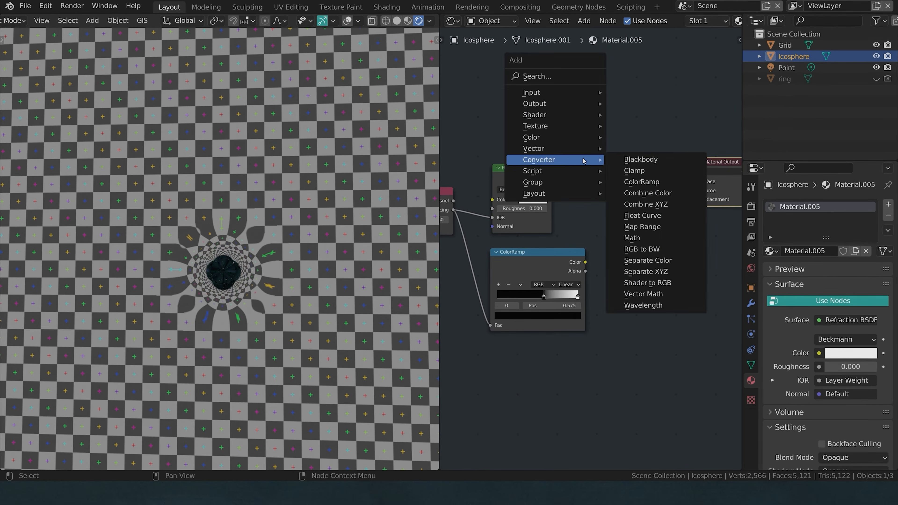
pyautogui.moveTo(540, 118)
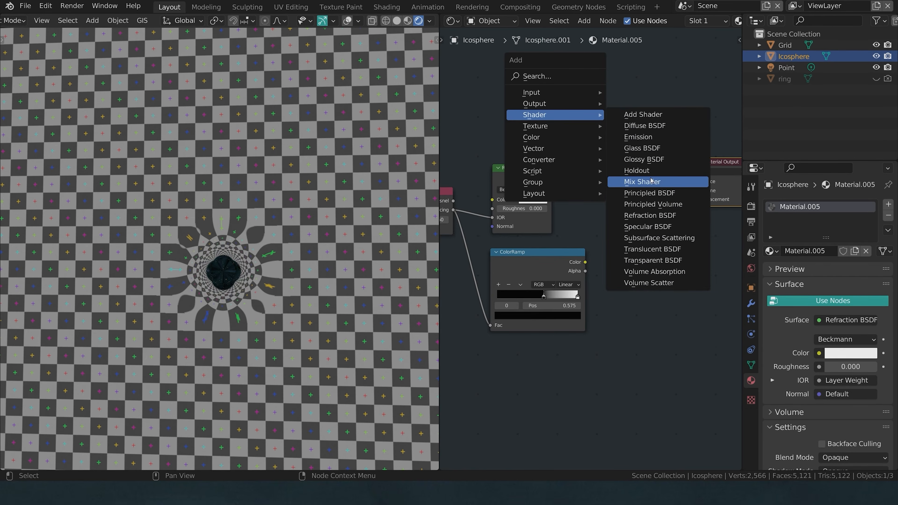
pyautogui.click(642, 182)
pyautogui.click(614, 205)
pyautogui.moveTo(585, 262); pyautogui.dragTo(607, 189)
# Check the black centre of the sphere from an angle and hide the Grid object
pyautogui.moveTo(255, 315)
pyautogui.mouseDown(button='middle')
pyautogui.moveTo(233, 307)
pyautogui.moveTo(287, 278)
pyautogui.moveTo(259, 314)
pyautogui.moveTo(273, 317)
pyautogui.mouseUp(button='middle')
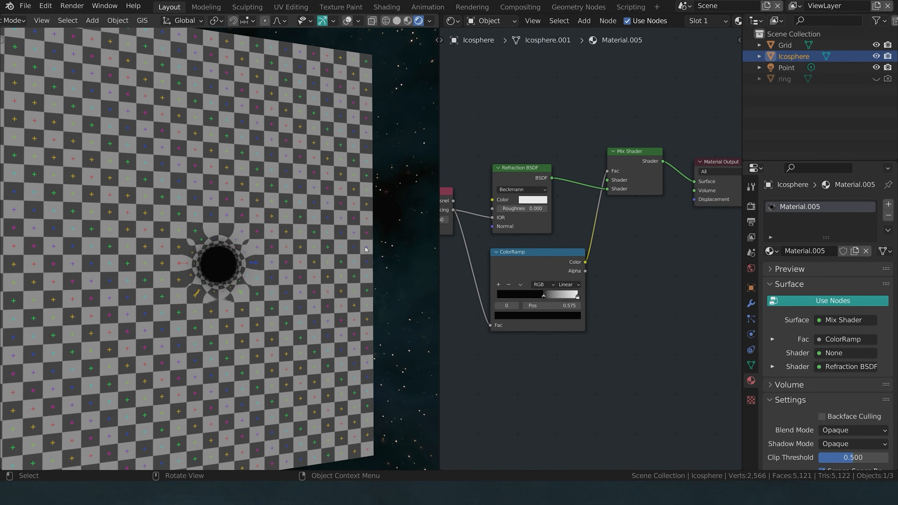
pyautogui.click(876, 45)
pyautogui.scroll(-4, 507, 186)
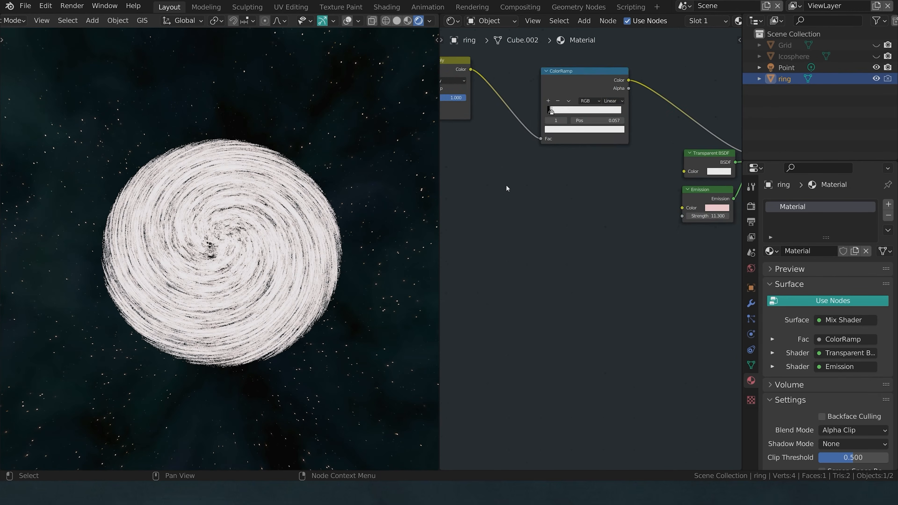
# Look over the ring's material nodes and unhide the icosphere at the ring's centre
pyautogui.moveTo(507, 187); pyautogui.dragTo(606, 271, button='middle')
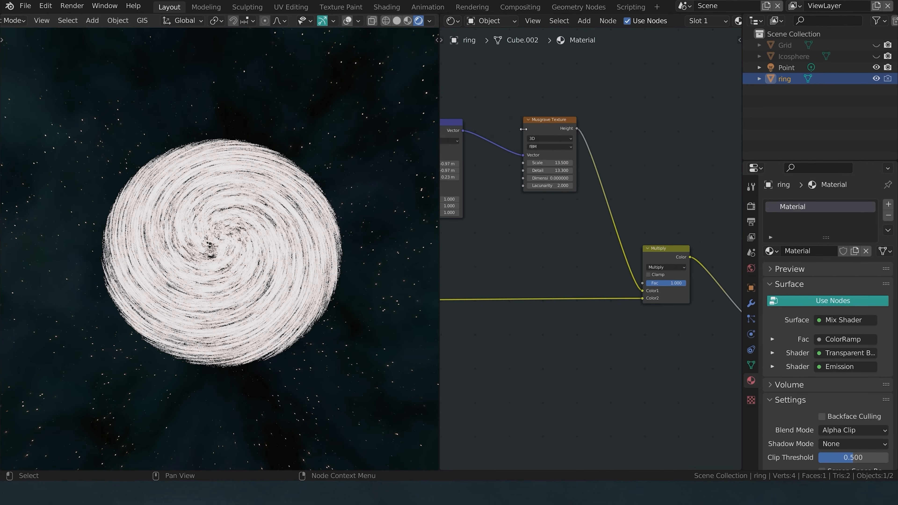
pyautogui.scroll(-4, 516, 187)
pyautogui.moveTo(516, 188); pyautogui.dragTo(628, 161, button='middle')
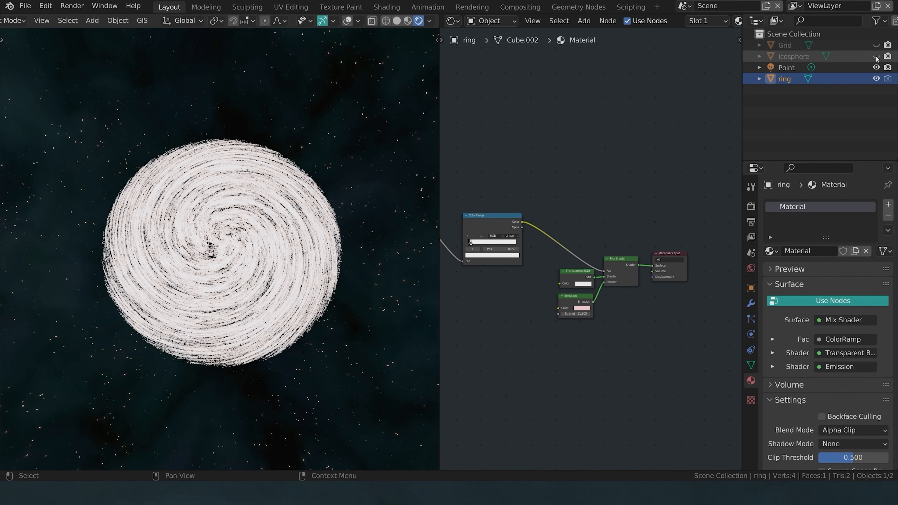
pyautogui.click(876, 57)
pyautogui.moveTo(399, 247); pyautogui.dragTo(296, 180, button='middle')
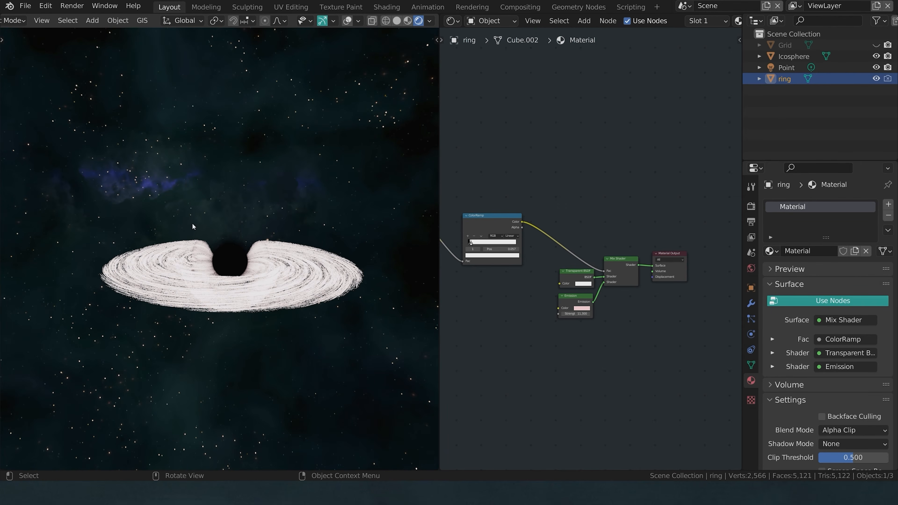
# In the icosphere's material, insert a Math node between Layer Weight's Facing output and the Refraction BSDF's IOR
pyautogui.click(235, 246)
pyautogui.scroll(4, 601, 304)
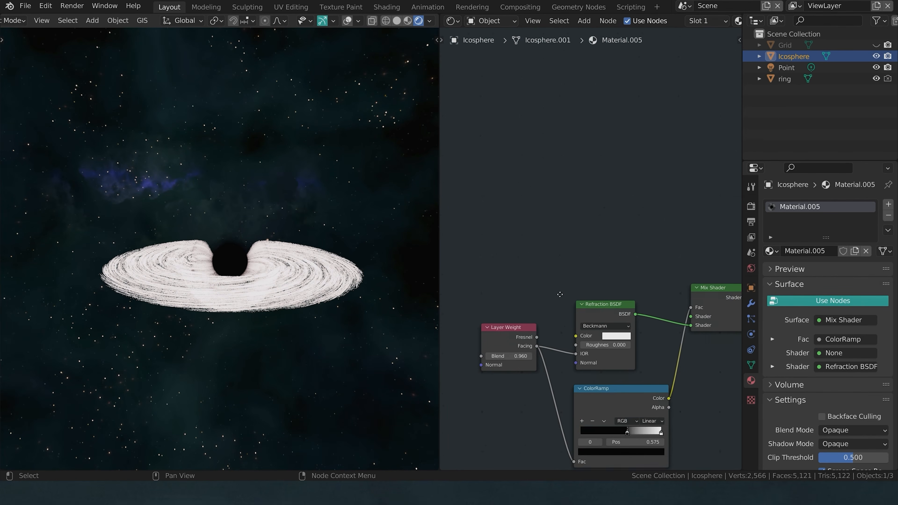
pyautogui.moveTo(556, 299); pyautogui.dragTo(556, 240, button='middle')
pyautogui.scroll(4, 531, 278)
pyautogui.moveTo(532, 277); pyautogui.dragTo(603, 251, button='middle')
pyautogui.moveTo(575, 262); pyautogui.dragTo(484, 267)
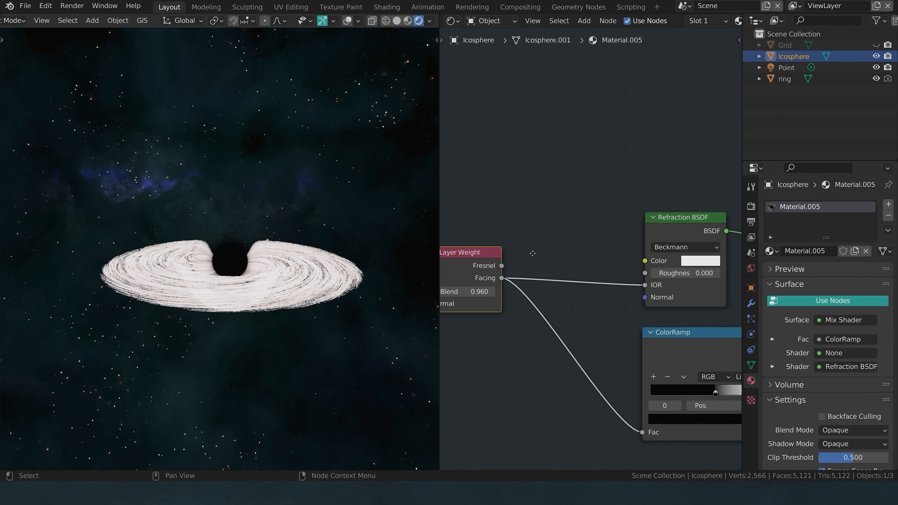
pyautogui.moveTo(527, 257); pyautogui.dragTo(563, 252, button='middle')
pyautogui.hotkey('shift', 'a')
pyautogui.moveTo(539, 261)
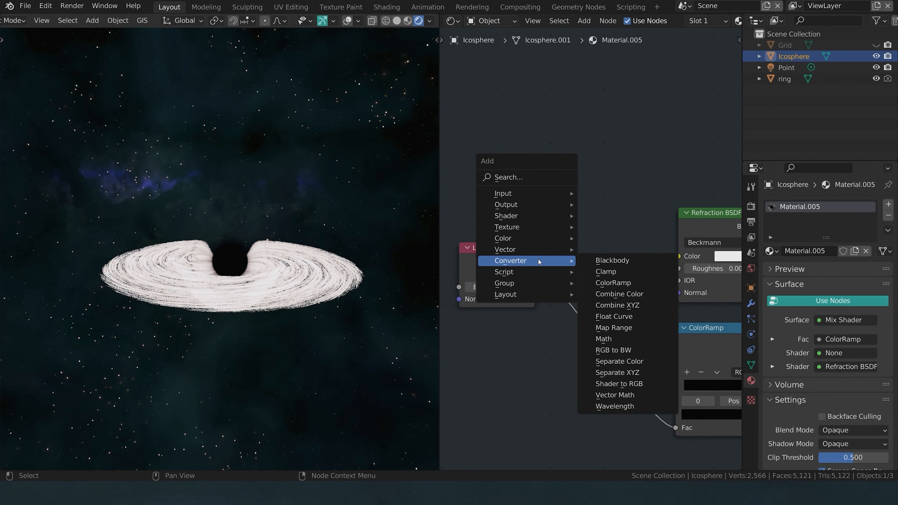
pyautogui.click(604, 339)
pyautogui.click(590, 216)
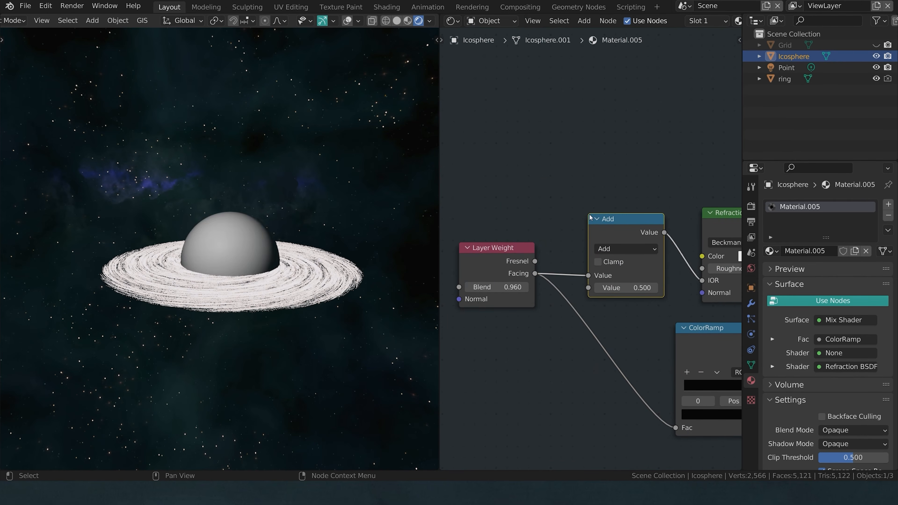
# Change the Math node's operation to Power and set its exponent to -1
pyautogui.click(626, 249)
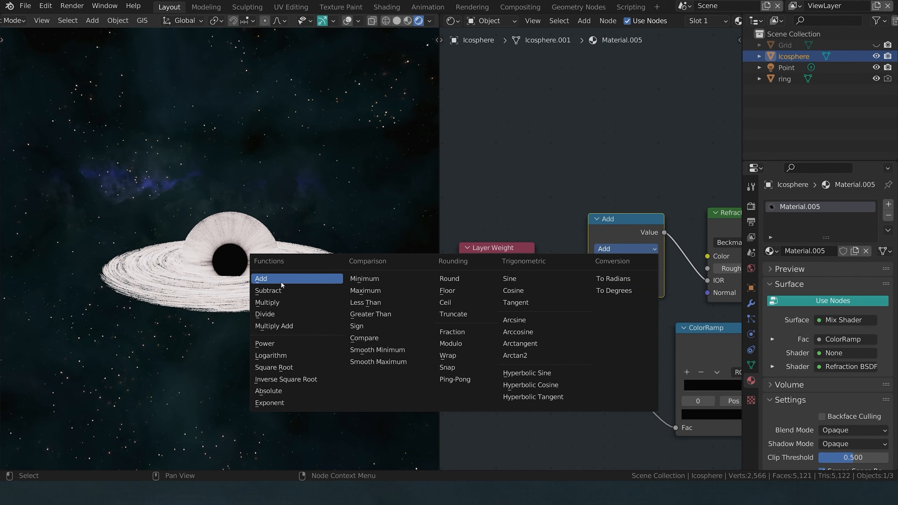
pyautogui.click(294, 343)
pyautogui.click(636, 287)
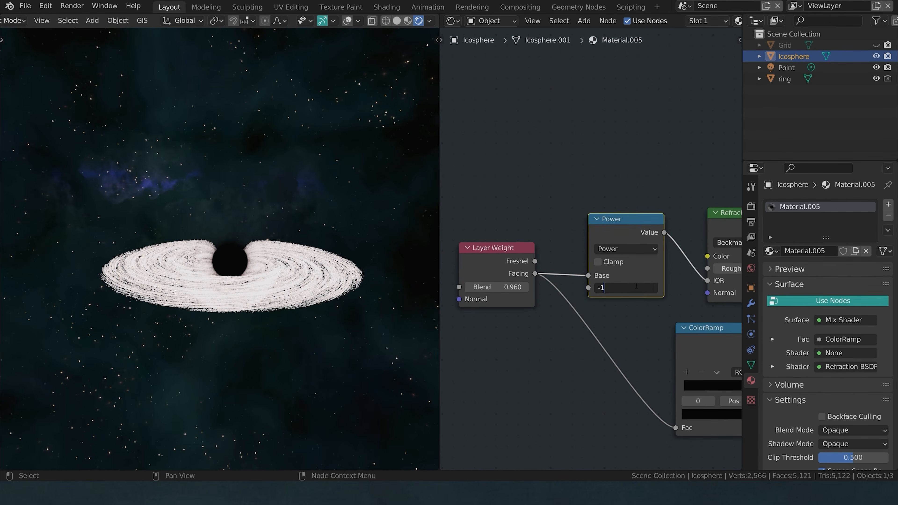
pyautogui.write('-1')
pyautogui.press('Return')
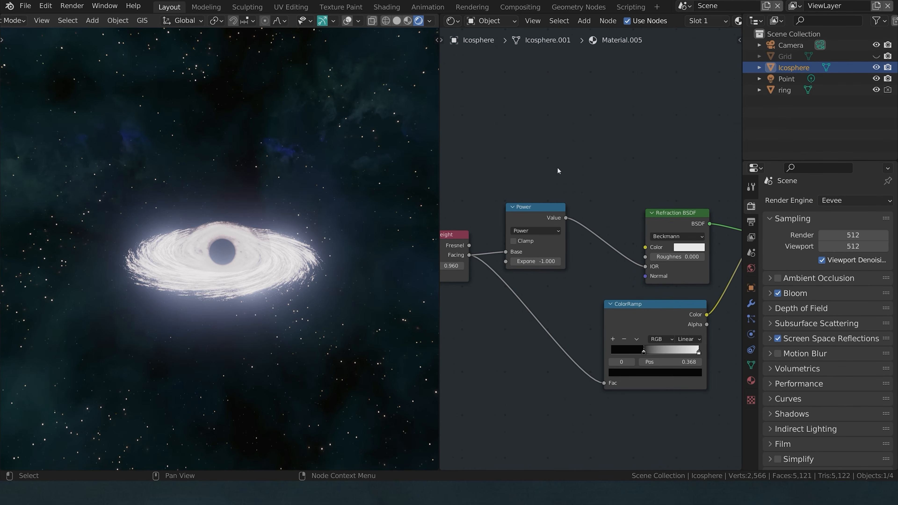
# Scale the icosphere at the ring's centre up to about 1.3 times its size
pyautogui.press('s')
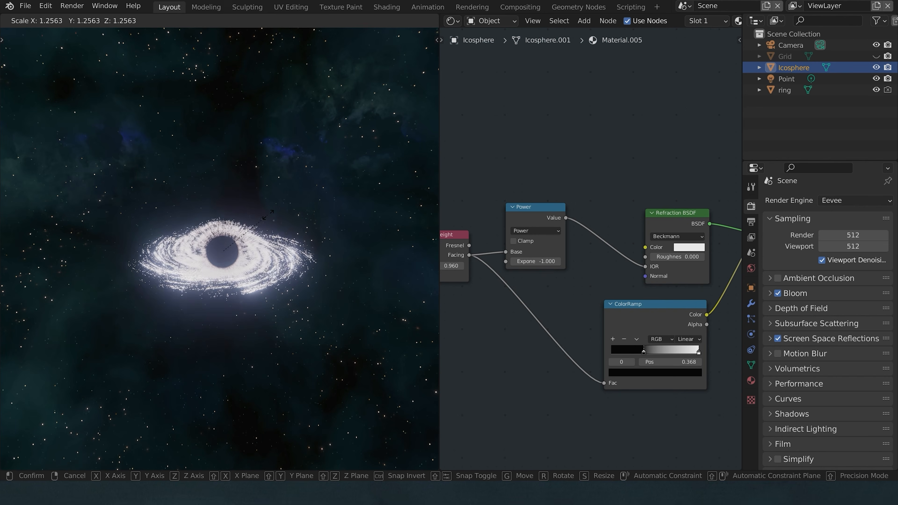
pyautogui.click(272, 211)
# Add stops to the icosphere's ColorRamp, including a black one at 0.481, for a thin bright ring around the black centre, and view through the camera
pyautogui.scroll(-3, 516, 285)
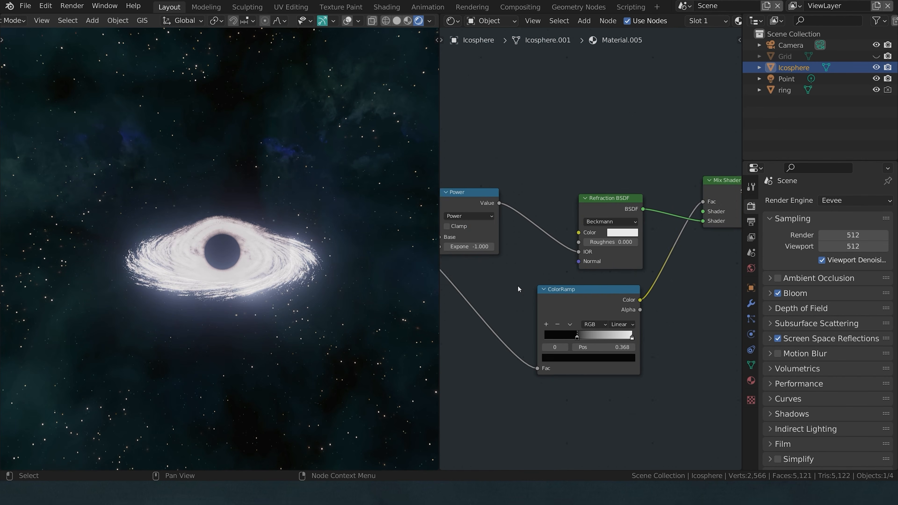
pyautogui.click(592, 275)
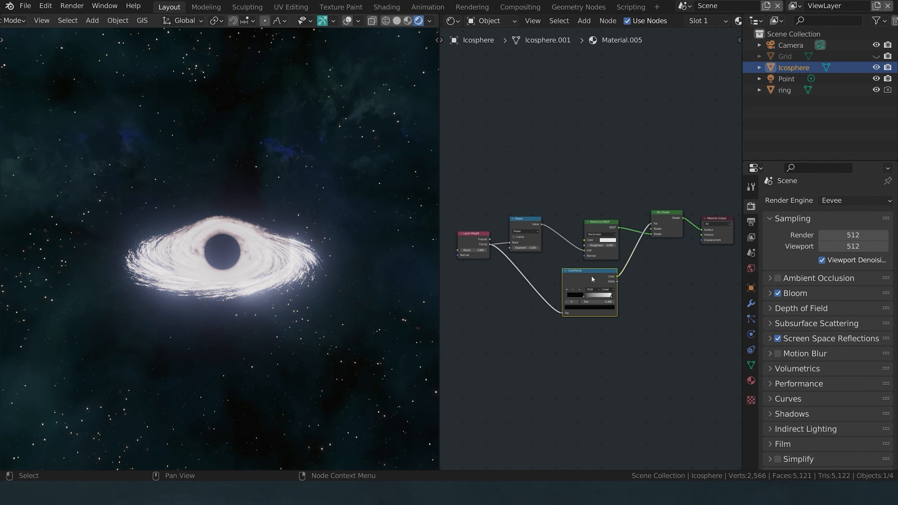
pyautogui.scroll(5, 537, 293)
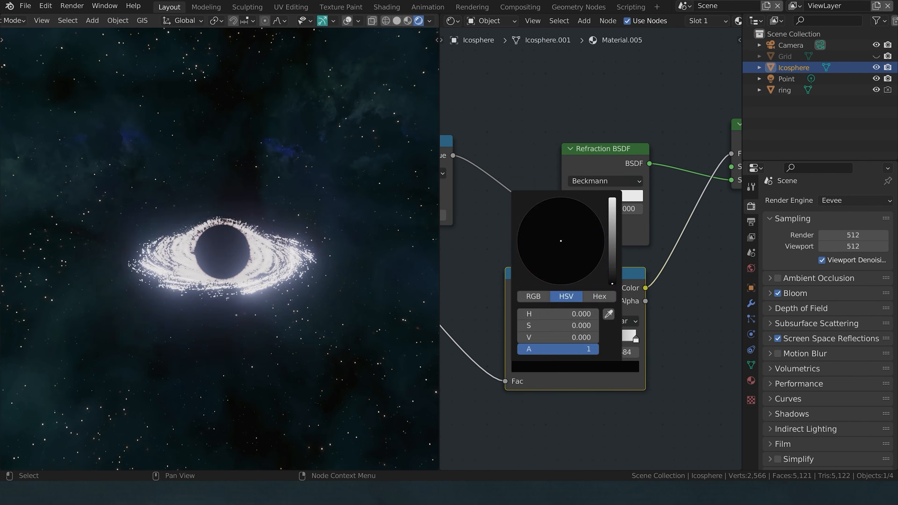
pyautogui.click(517, 321)
pyautogui.click(574, 366)
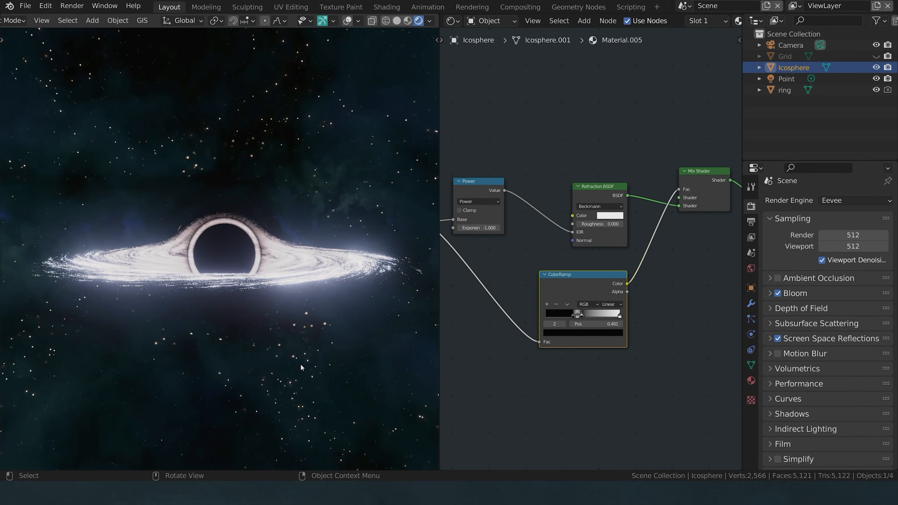
pyautogui.press('KP_0')
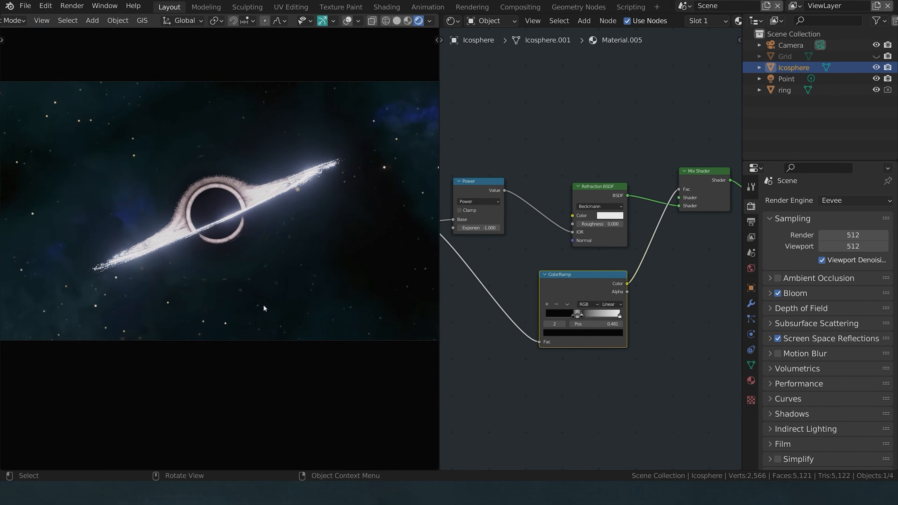